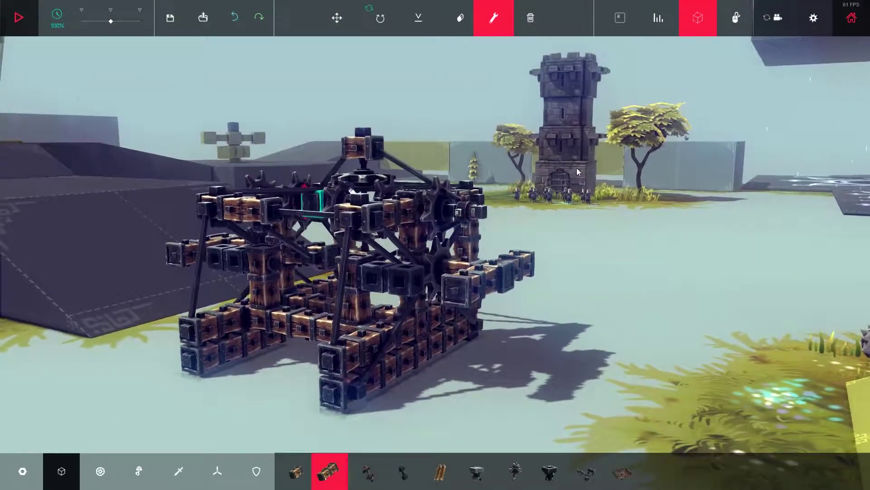
Step: Orbit to face the gear-driven walker frontally and start its simulation
mouse_move(585, 164)
mouse_down()
mouse_move(648, 190)
mouse_move(604, 157)
mouse_move(573, 184)
mouse_move(592, 194)
mouse_move(614, 241)
mouse_move(619, 189)
mouse_move(640, 169)
mouse_move(588, 130)
mouse_up()
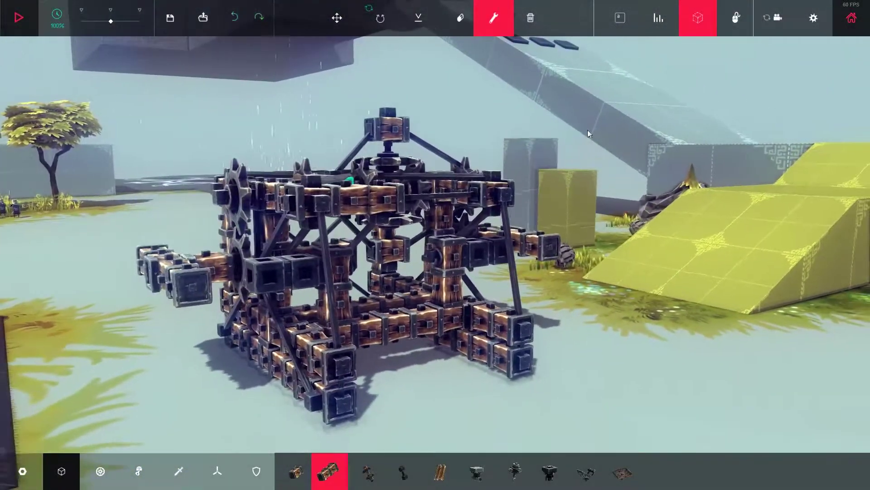
click(19, 21)
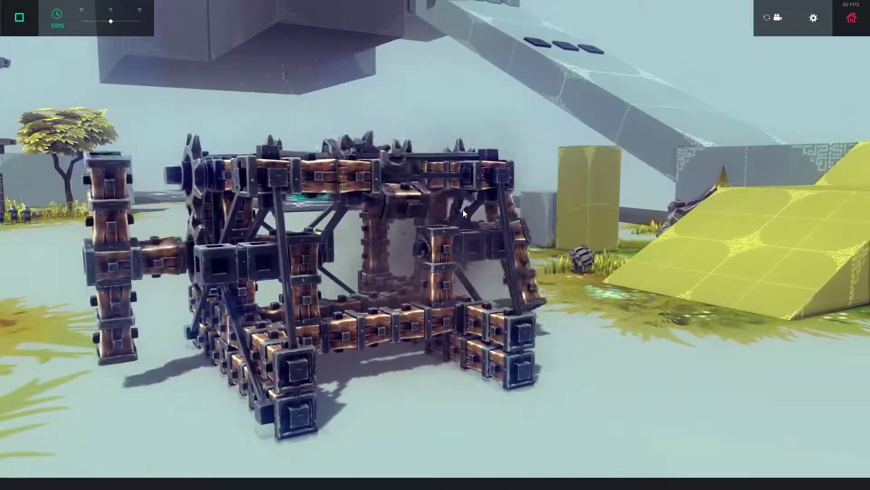
Step: Orbit the camera higher above the running walker to watch its gears
drag(463, 209, 378, 194)
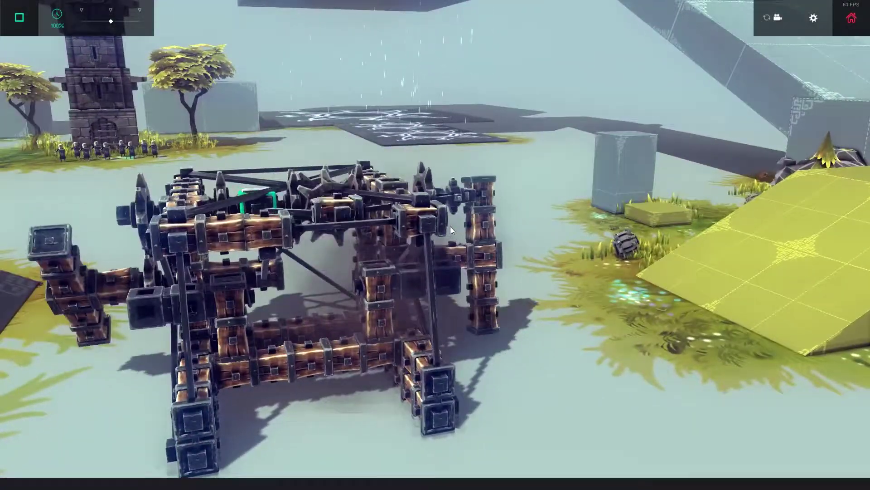
scroll(358, 165, up, 5)
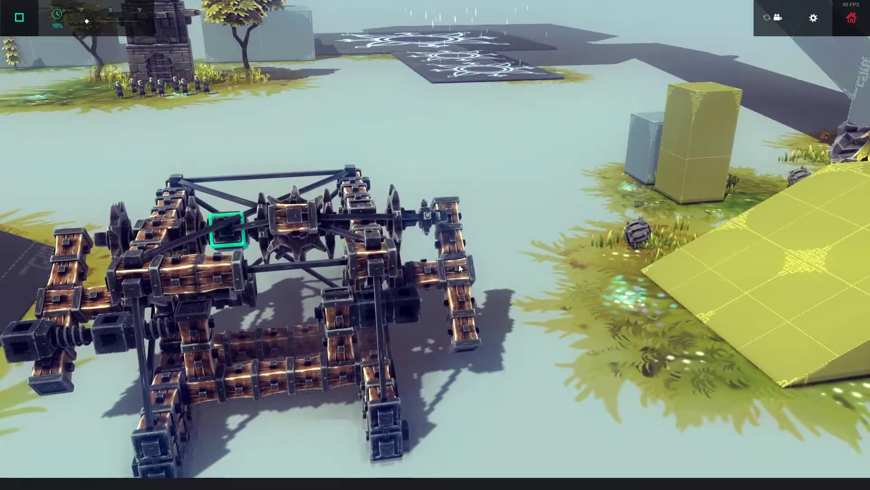
scroll(283, 251, up, 3)
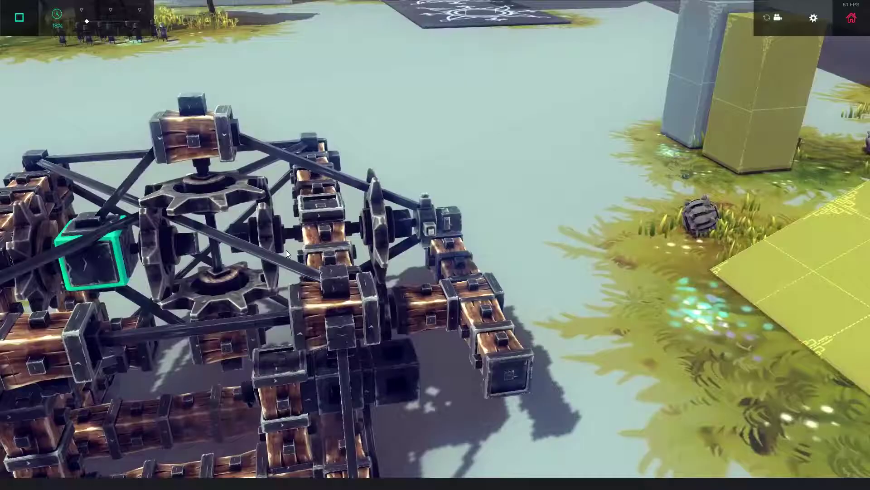
scroll(286, 250, up, 5)
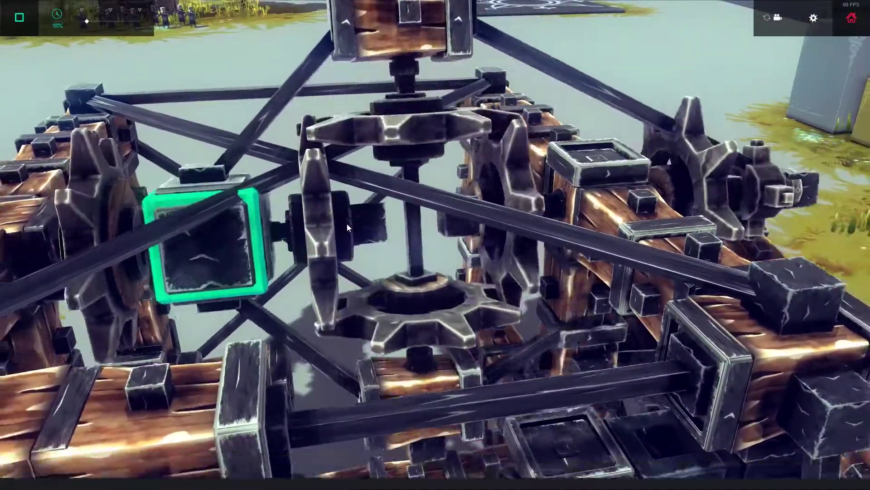
scroll(347, 224, down, 5)
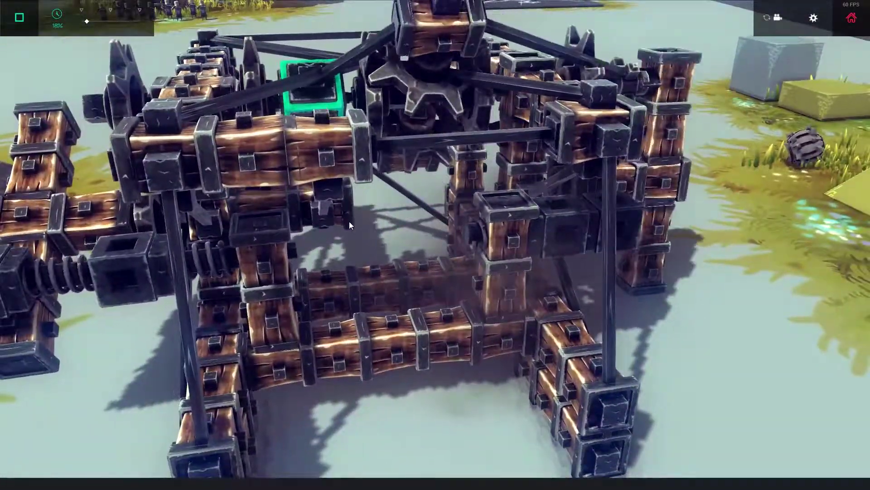
scroll(391, 182, up, 3)
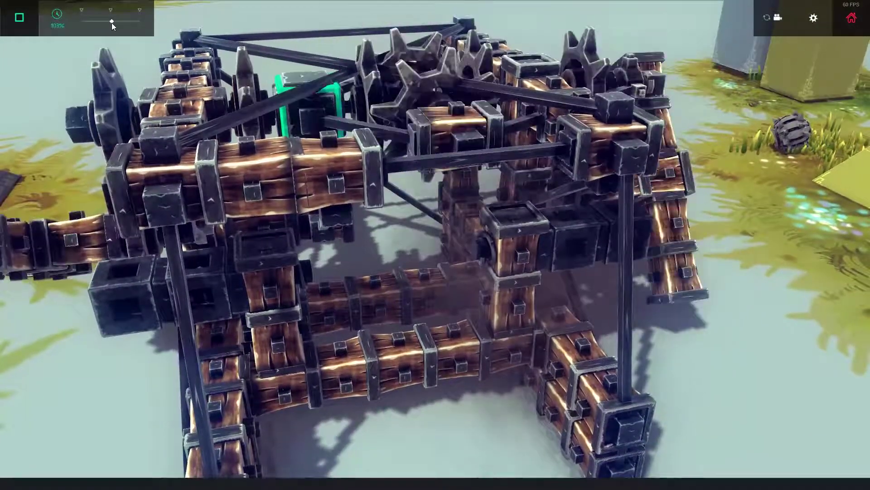
Step: Stop the walker demo, load the saved 'diffdemo' machine, and raise simulation speed to 100%
drag(112, 22, 111, 23)
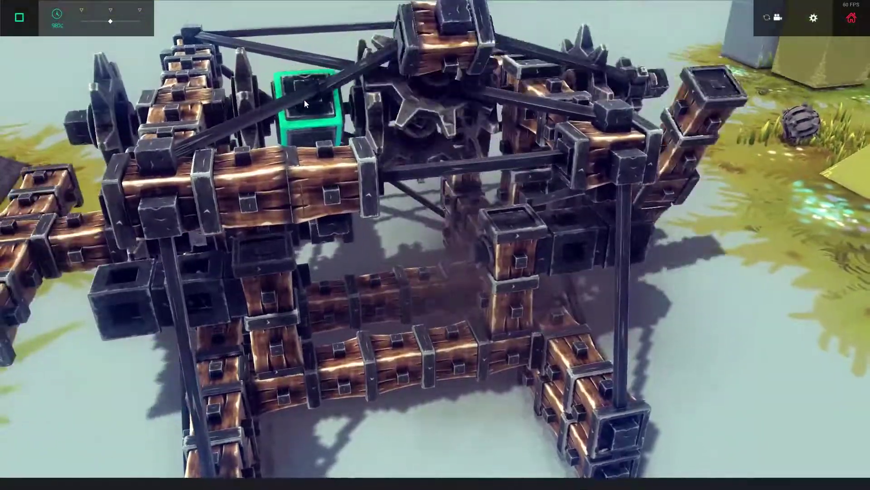
scroll(305, 100, down, 5)
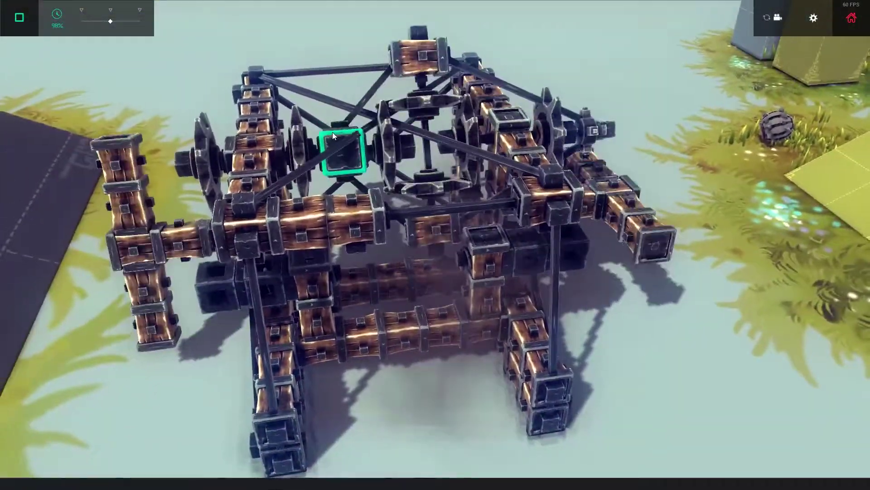
scroll(320, 114, up, 2)
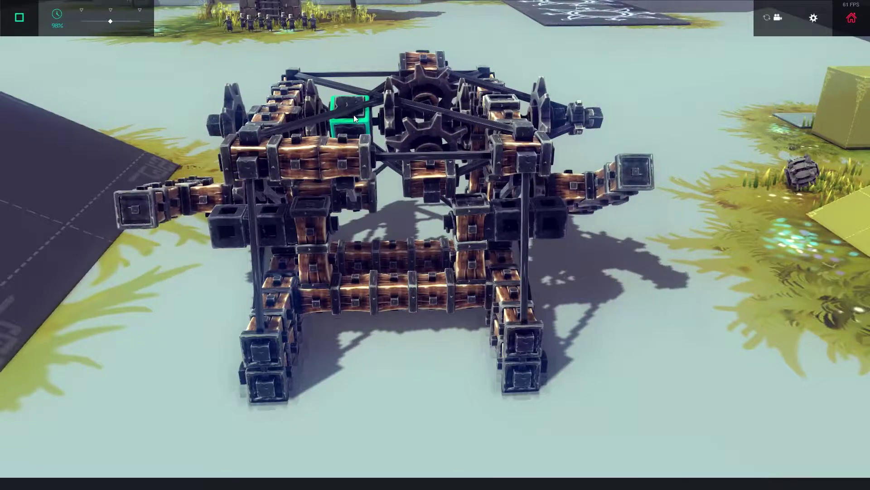
click(22, 20)
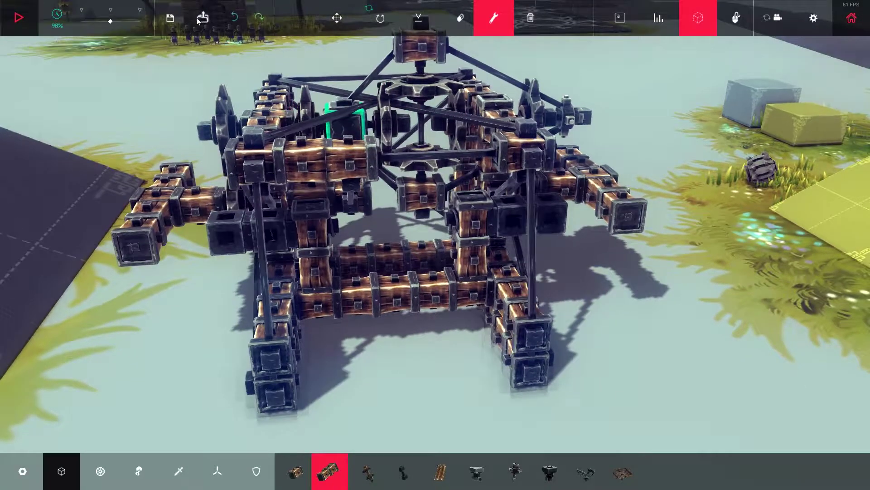
click(202, 18)
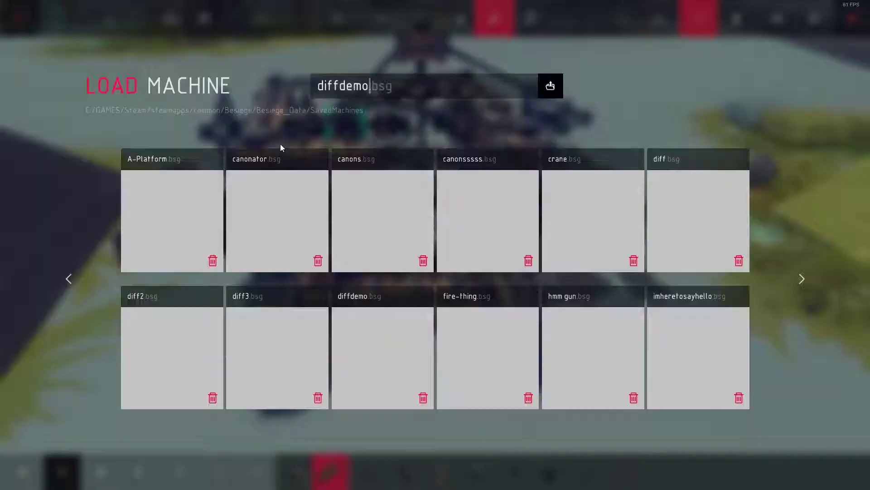
click(257, 219)
key(space)
drag(107, 24, 188, 116)
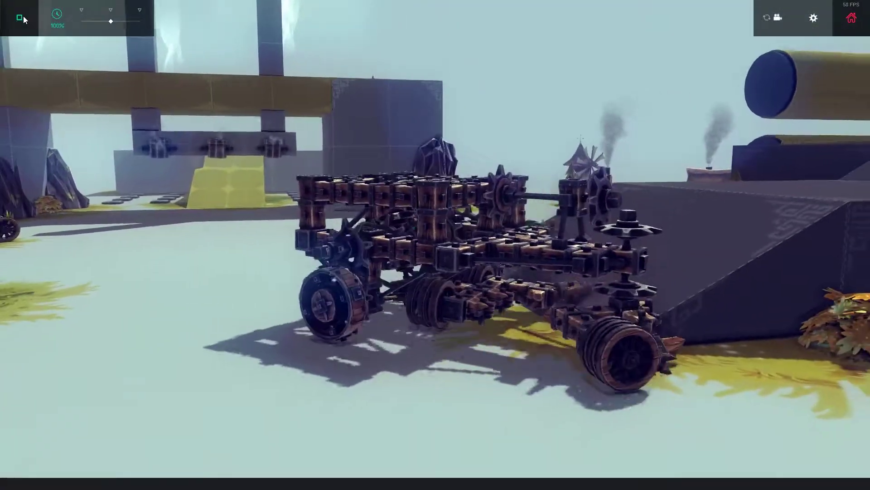
Step: Stop the driving diffdemo car and reset it to the build editor
click(23, 16)
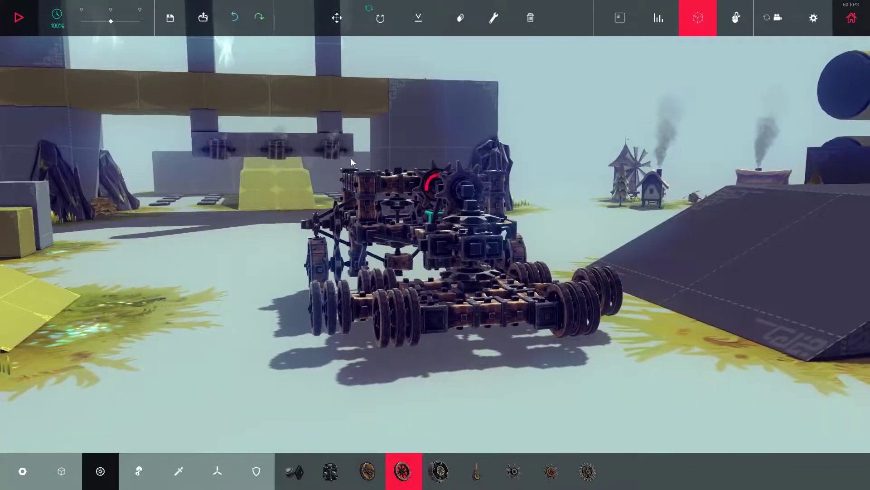